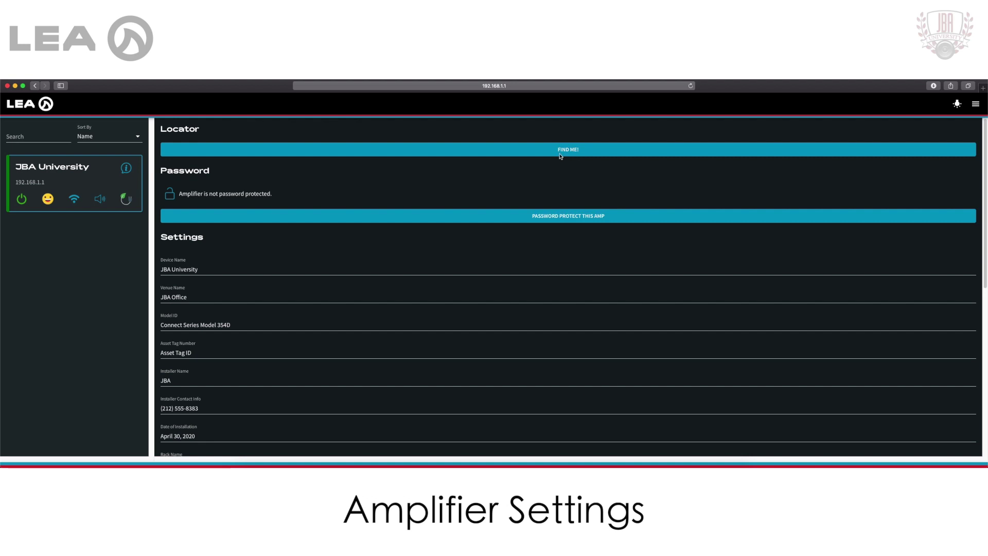
Flash the amp's display to locate it, then password-protect the amp with a confirmed password
{"action": "left_click", "coordinate": [560, 155]}
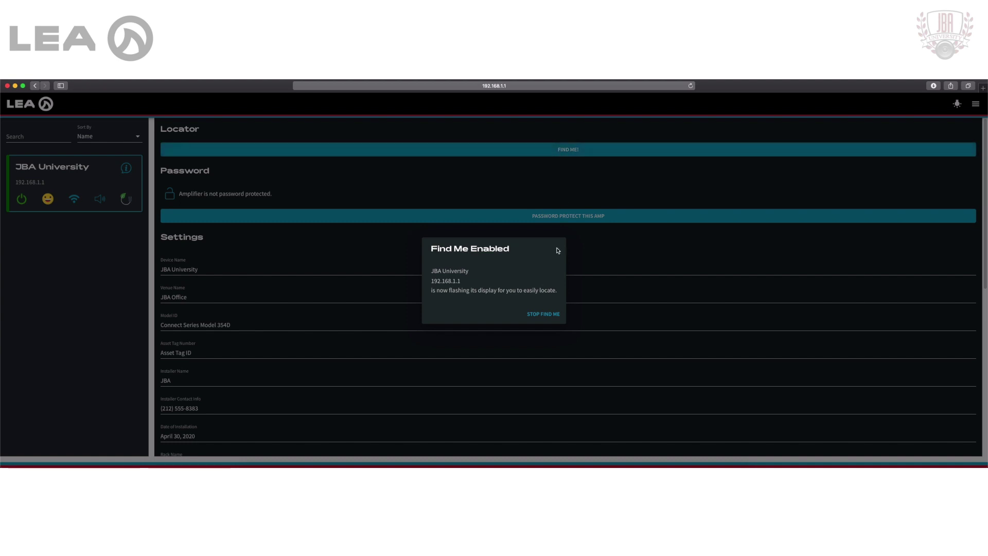
{"action": "left_click", "coordinate": [539, 319]}
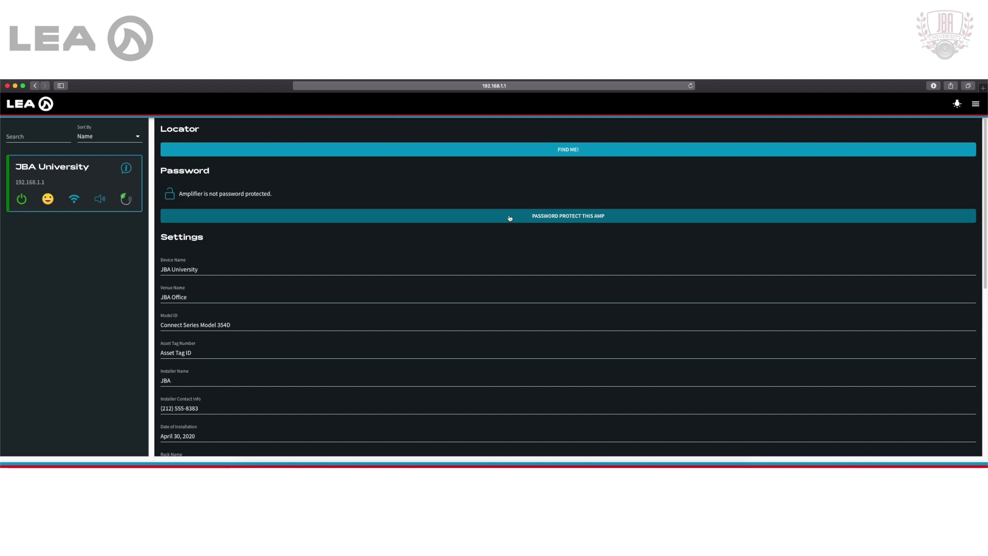
{"action": "left_click", "coordinate": [509, 217]}
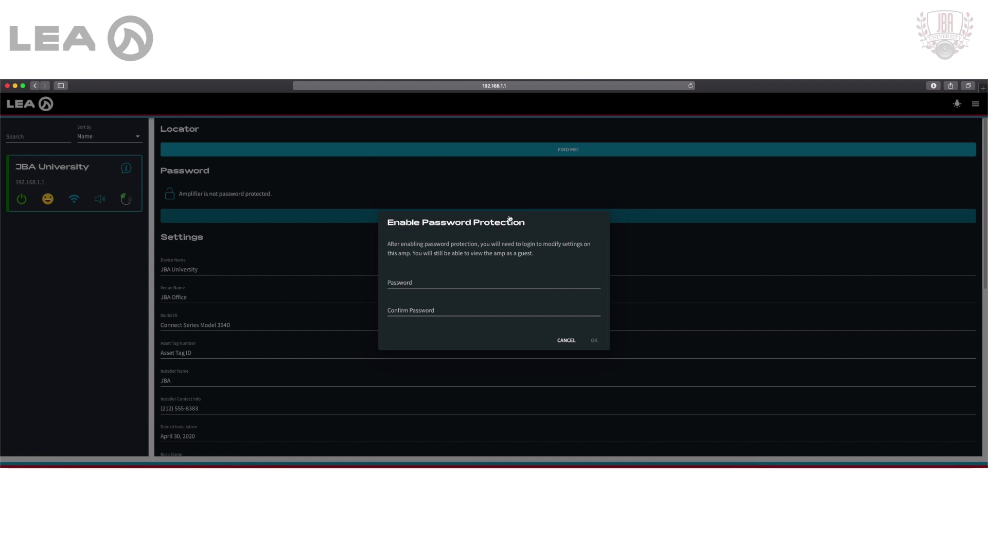
{"action": "left_click", "coordinate": [420, 280]}
{"action": "type", "text": "123"}
{"action": "key", "text": "Tab"}
{"action": "type", "text": "12"}
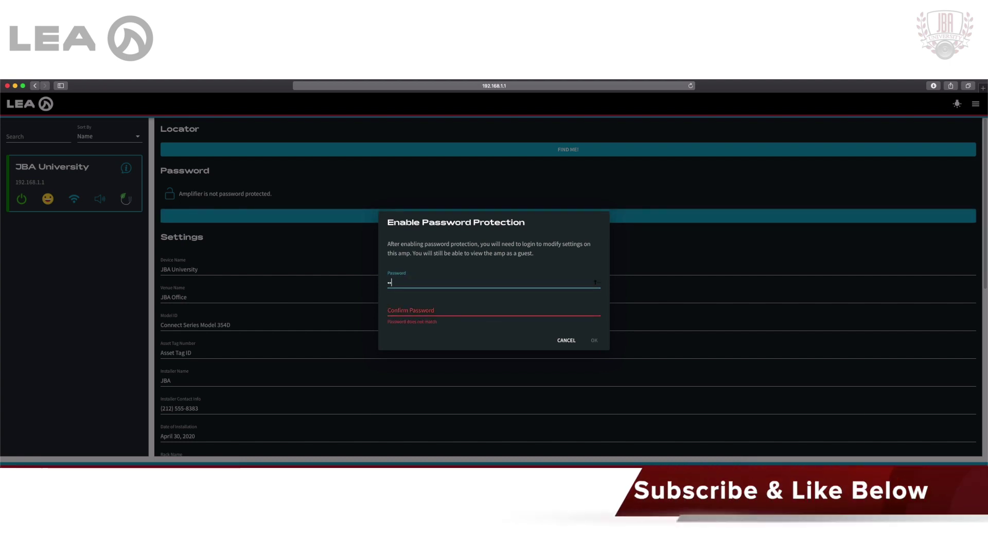
{"action": "type", "text": "3"}
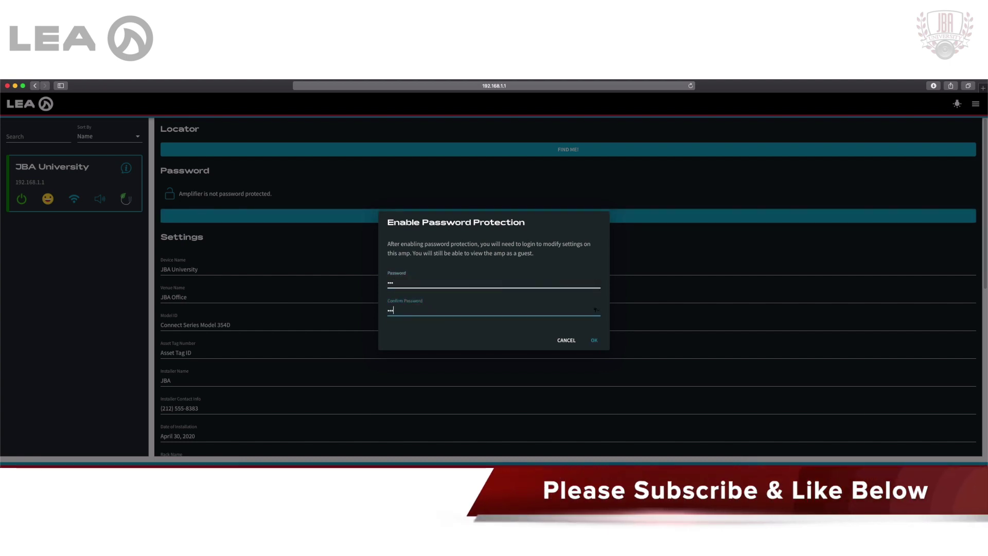
{"action": "left_click", "coordinate": [600, 343]}
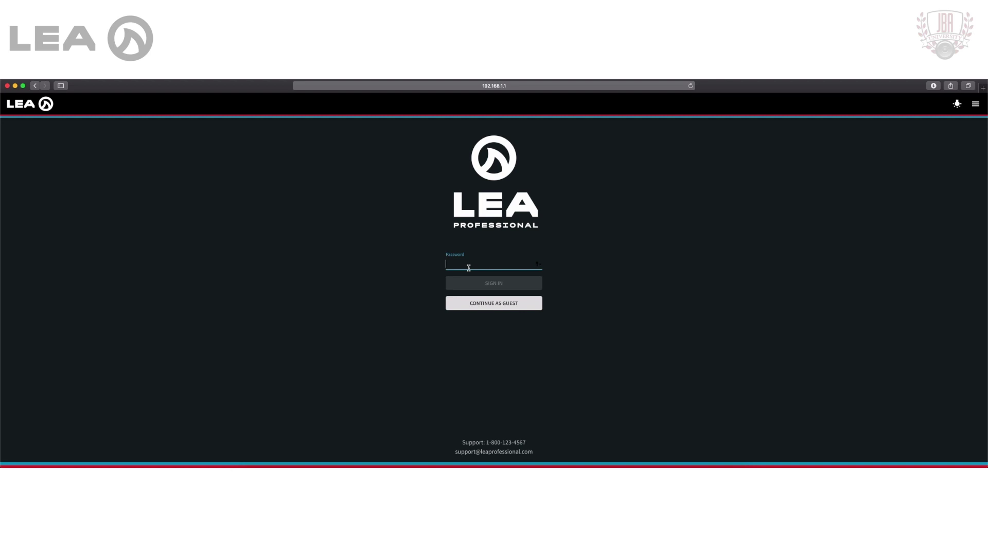
Continue as guest and view the JBA University amp's channel settings
{"action": "left_click", "coordinate": [481, 308]}
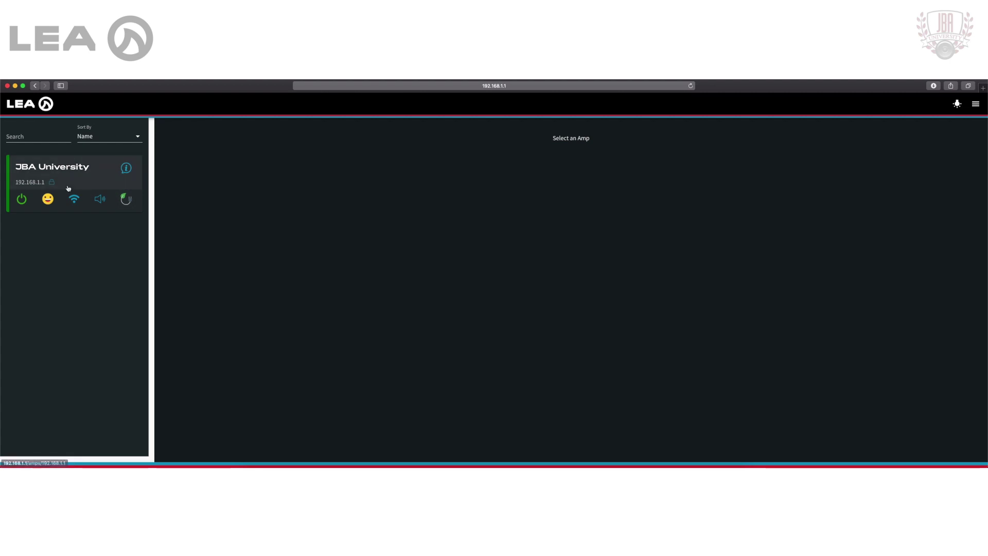
{"action": "left_click", "coordinate": [126, 168]}
{"action": "left_click", "coordinate": [440, 222]}
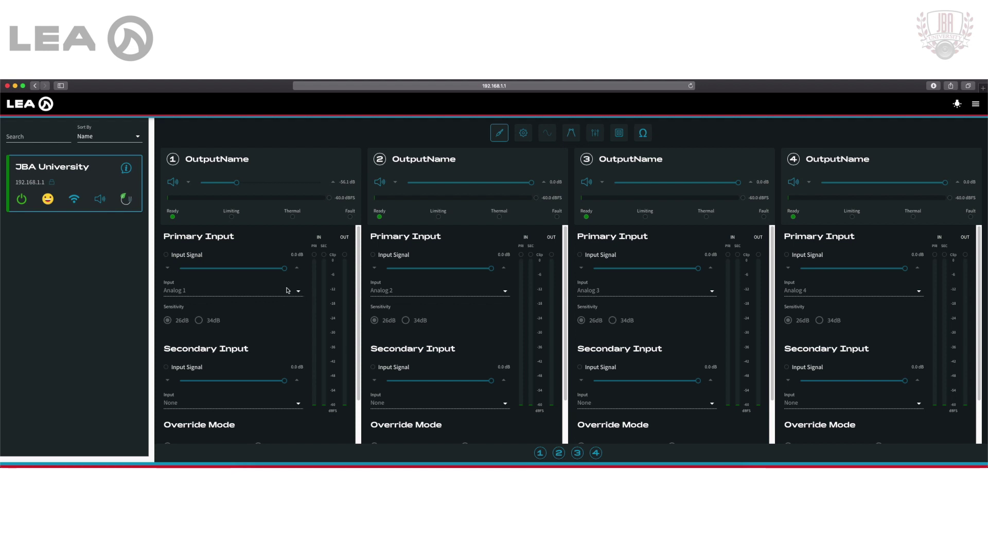
Log in through the main menu using the amp's password
{"action": "left_click", "coordinate": [977, 103]}
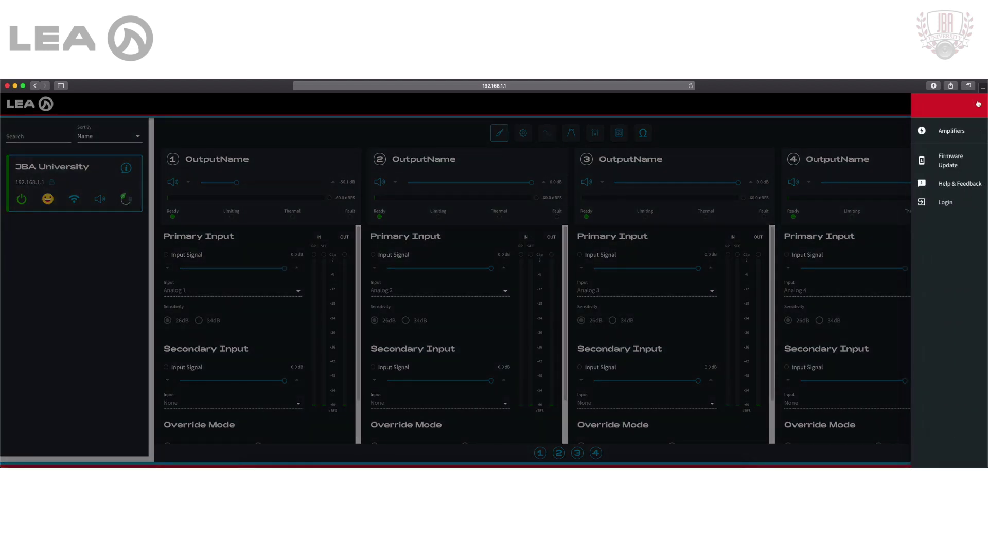
{"action": "left_click", "coordinate": [953, 205]}
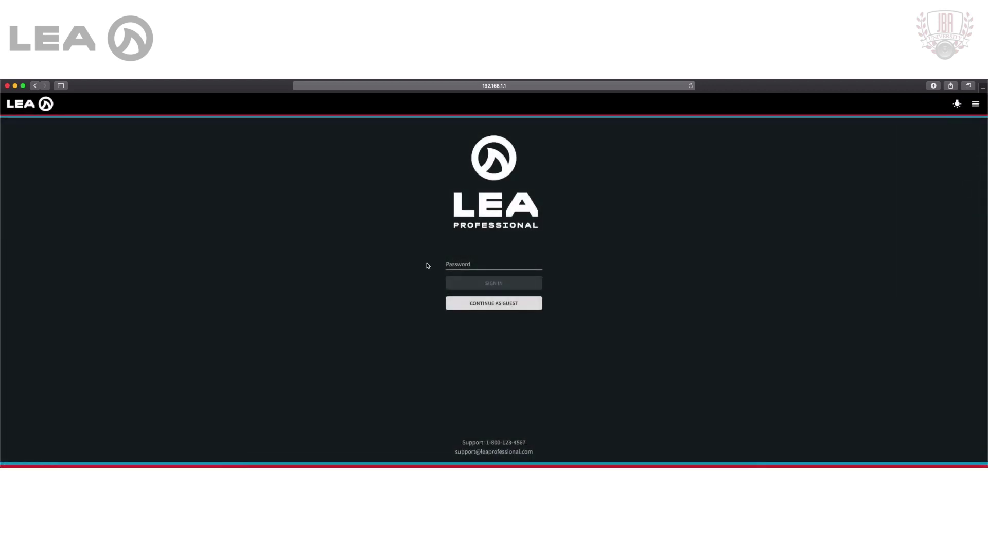
{"action": "left_click", "coordinate": [463, 264]}
{"action": "type", "text": "adm"}
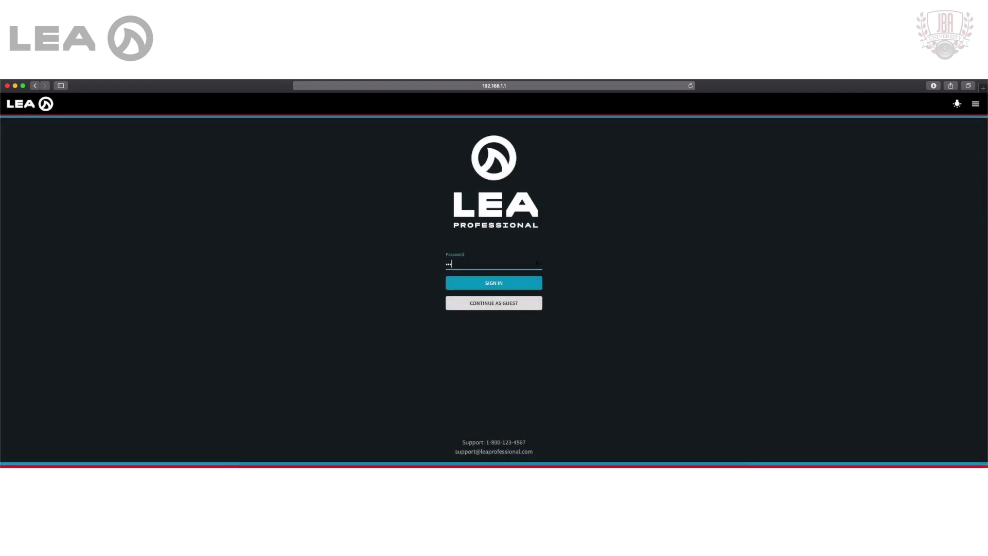
{"action": "key", "text": "Return"}
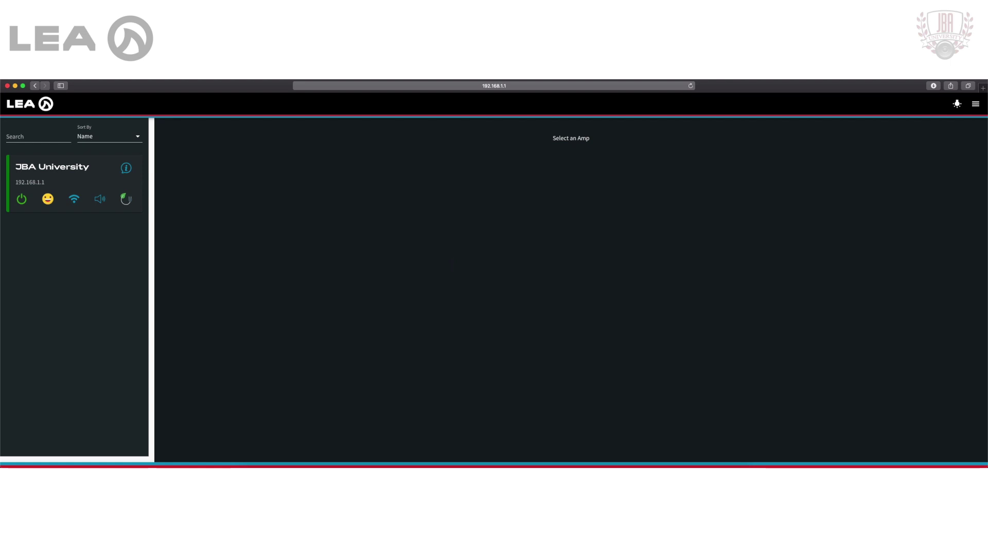
Open the Amp Settings page of the JBA University amp
{"action": "left_click", "coordinate": [126, 167]}
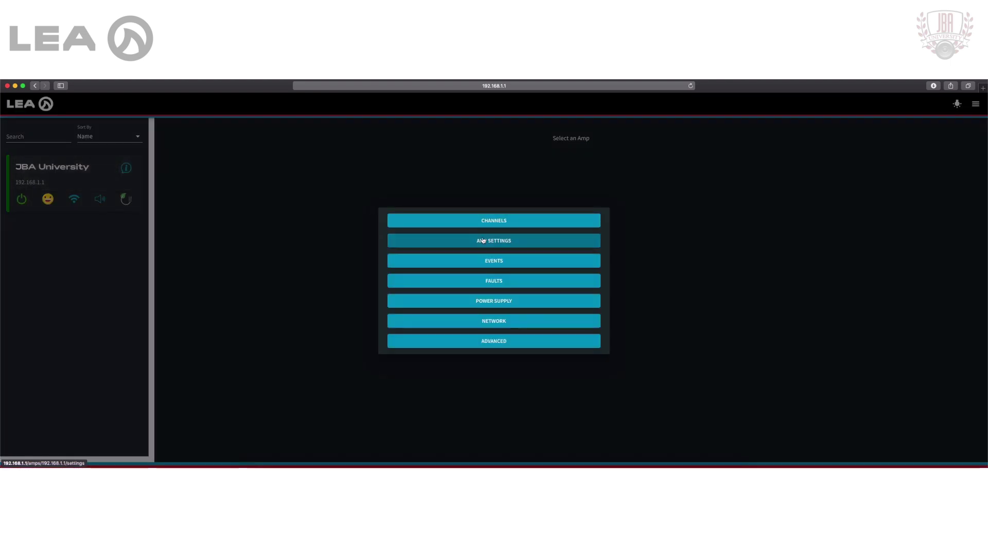
{"action": "left_click", "coordinate": [483, 238]}
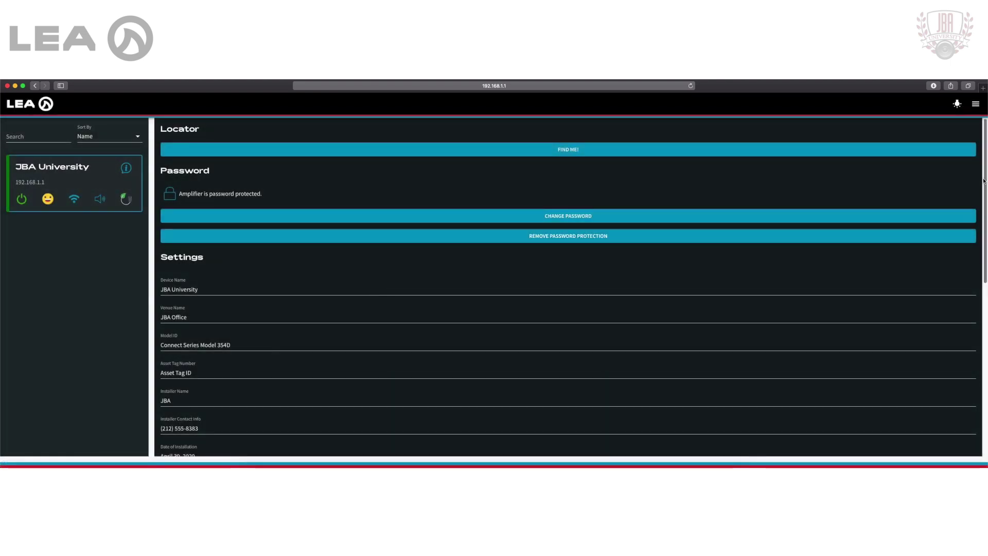
{"action": "left_click_drag", "start_coordinate": [984, 181], "coordinate": [985, 241]}
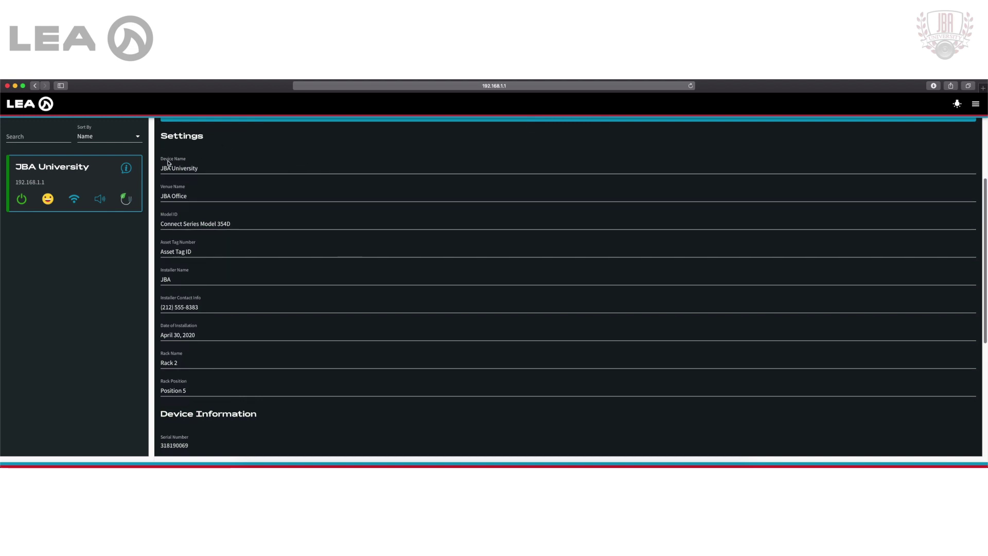
Review the Device Name, Venue Name, Model ID and Asset Tag Number labels without changes
{"action": "left_click", "coordinate": [198, 167]}
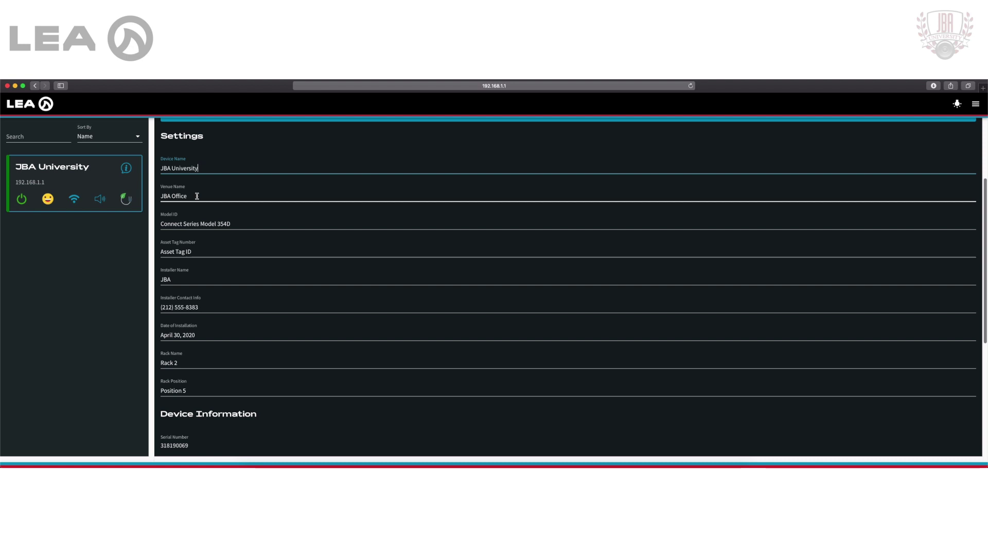
{"action": "left_click", "coordinate": [197, 196]}
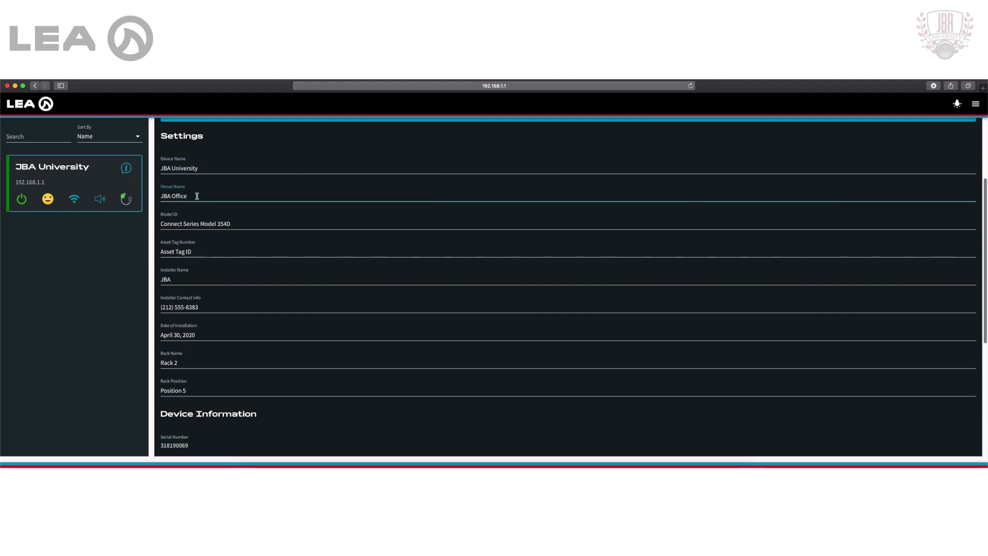
{"action": "left_click", "coordinate": [219, 221]}
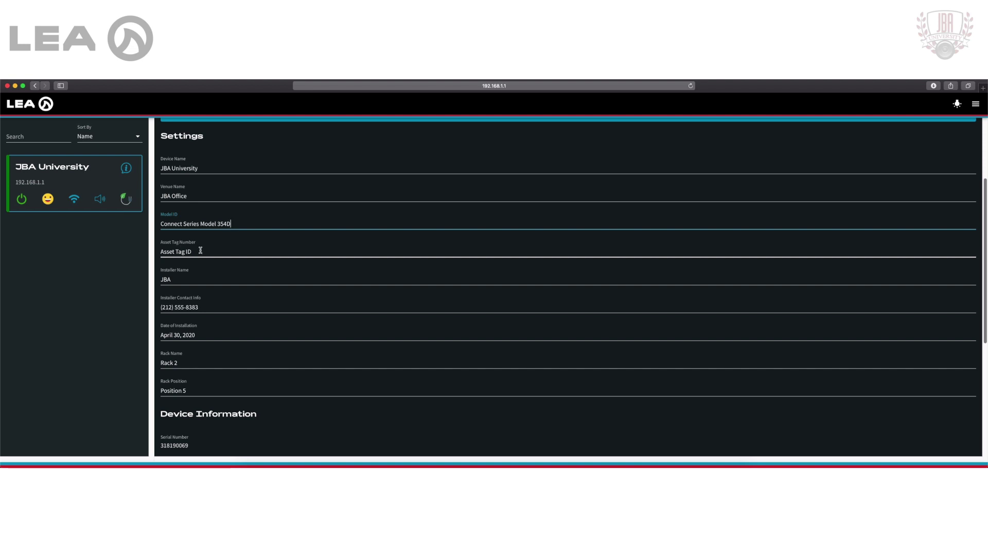
{"action": "left_click", "coordinate": [200, 250]}
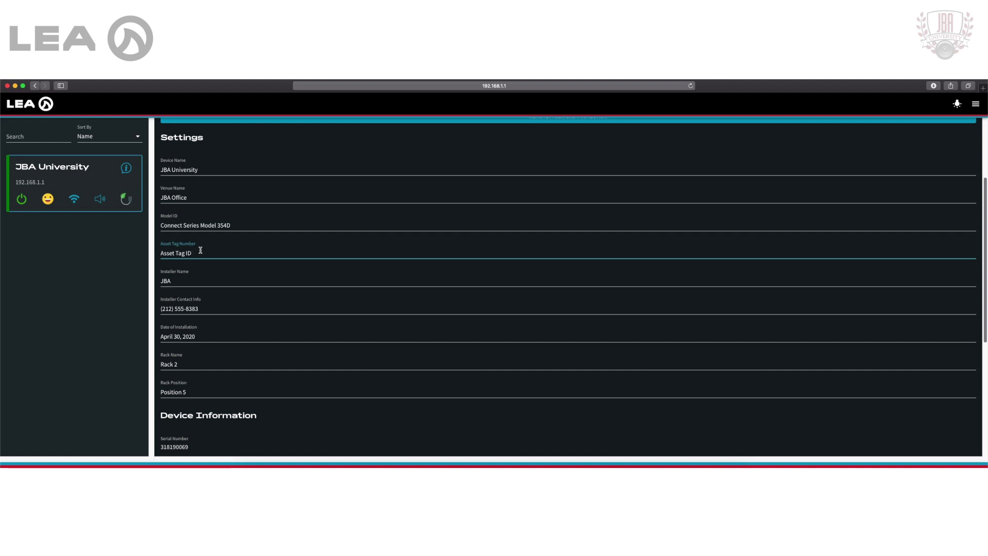
{"action": "scroll", "coordinate": [211, 251], "scroll_direction": "down", "scroll_amount": 1}
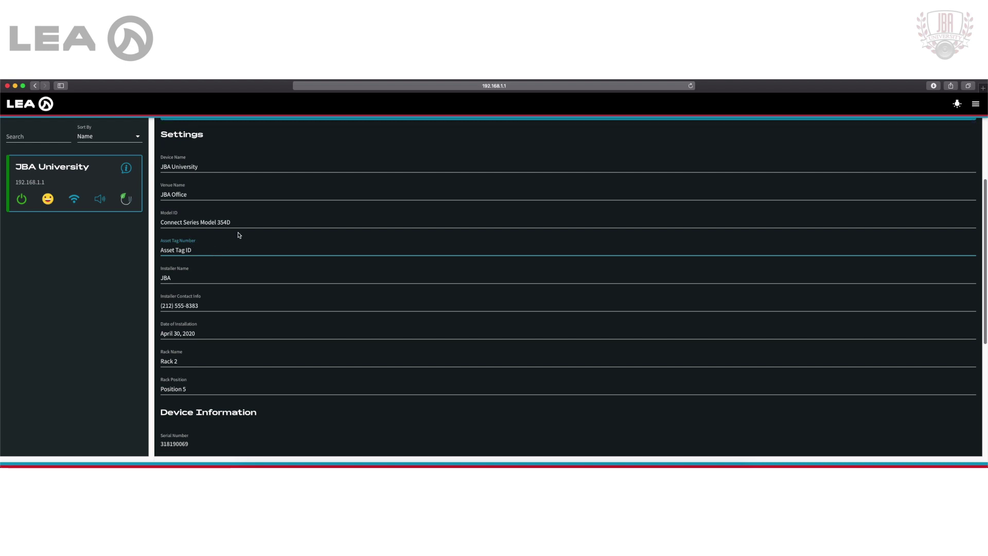
{"action": "scroll", "coordinate": [216, 257], "scroll_direction": "down", "scroll_amount": 3}
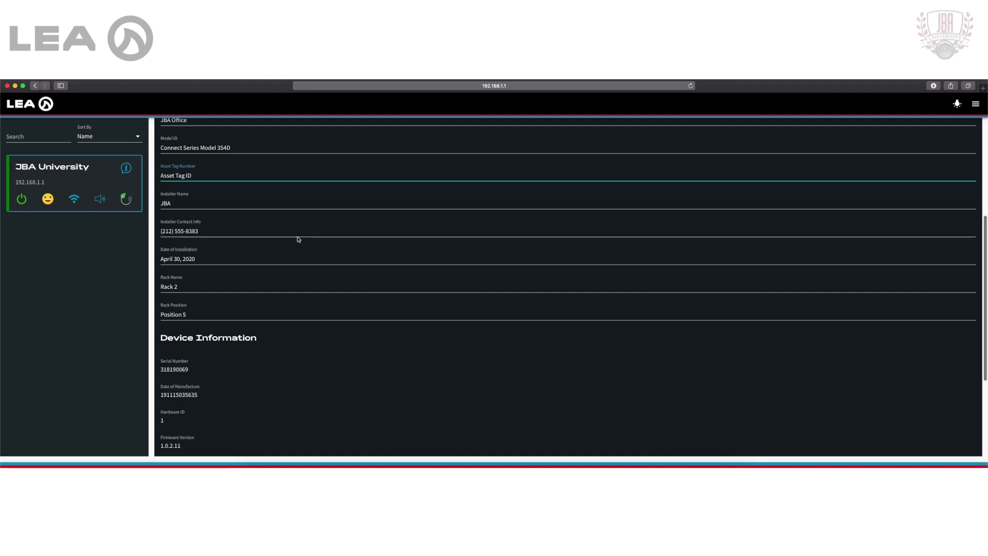
Visit the Help & Feedback contacts page, then go back to the Amplifiers list
{"action": "left_click", "coordinate": [974, 104]}
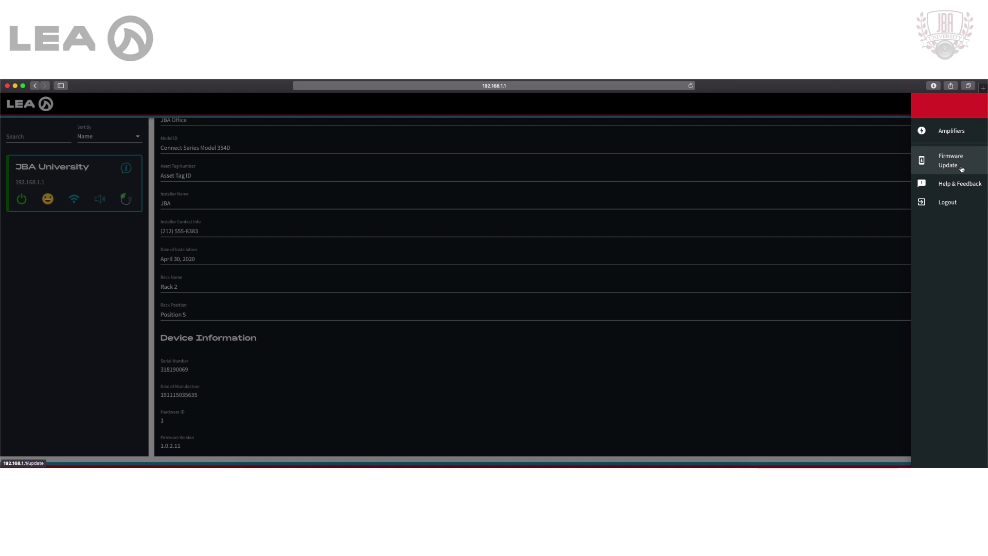
{"action": "left_click", "coordinate": [958, 184]}
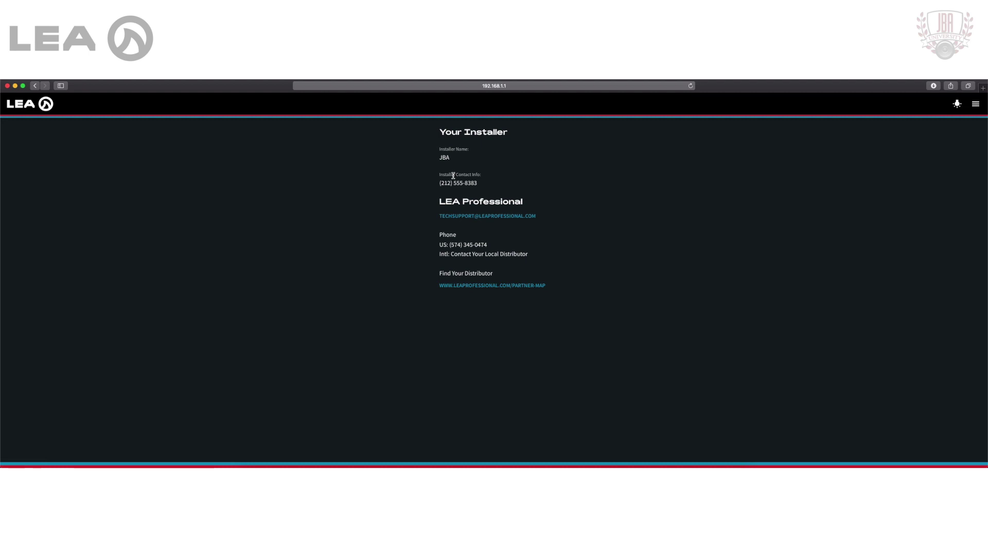
{"action": "left_click", "coordinate": [976, 103]}
{"action": "left_click", "coordinate": [970, 133]}
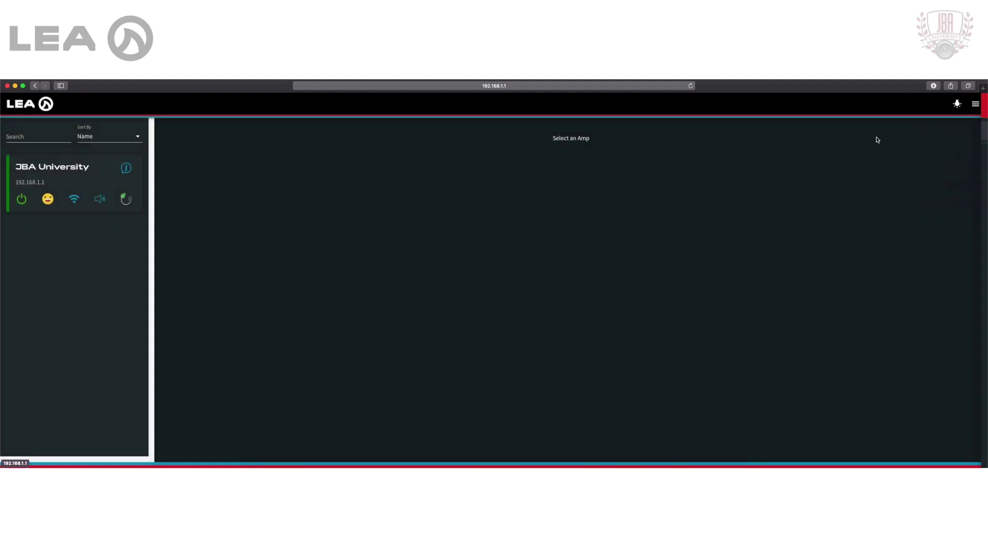
Reopen the JBA University amp's settings and confirm April 30, 2020 as installation date
{"action": "left_click", "coordinate": [124, 169]}
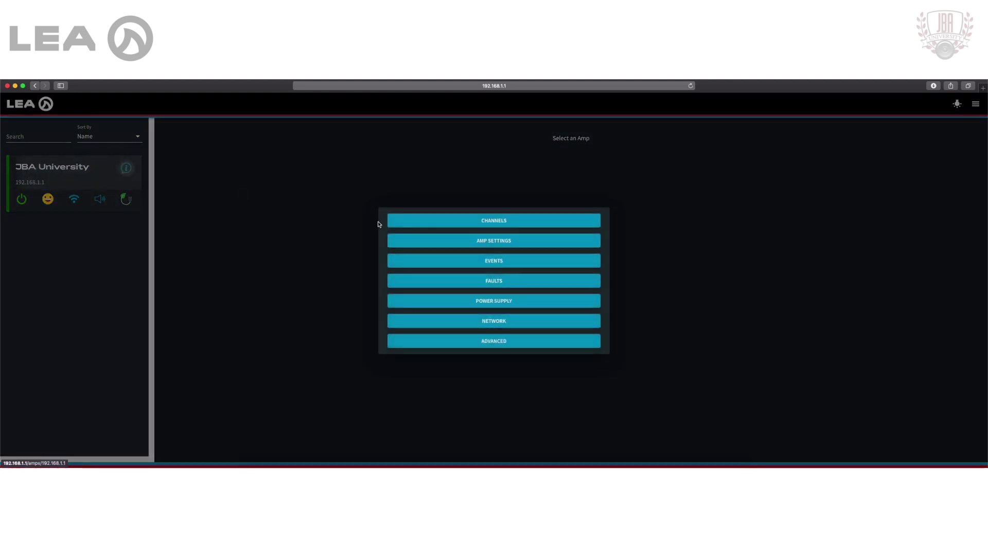
{"action": "left_click", "coordinate": [430, 240]}
{"action": "scroll", "coordinate": [984, 179], "scroll_direction": "down", "scroll_amount": 5}
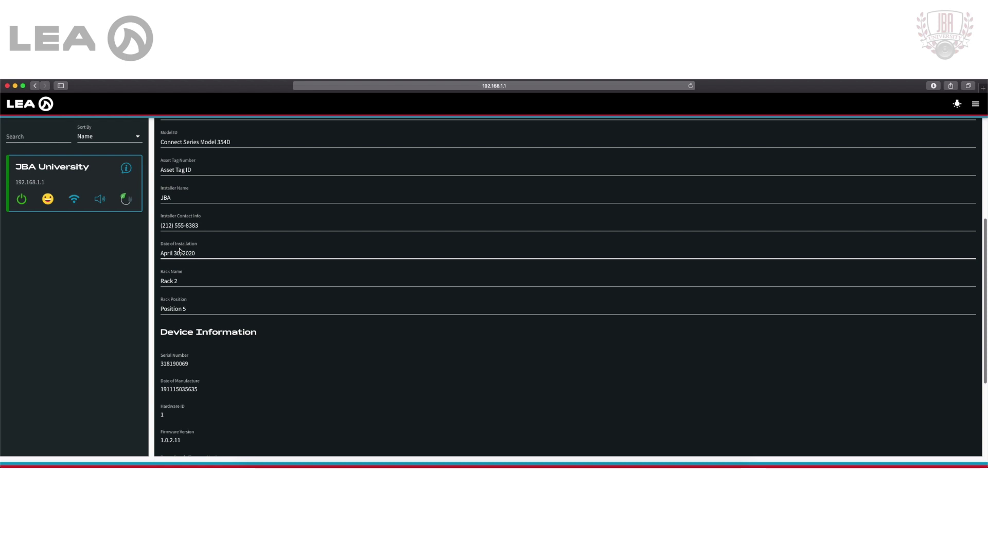
{"action": "left_click", "coordinate": [192, 253]}
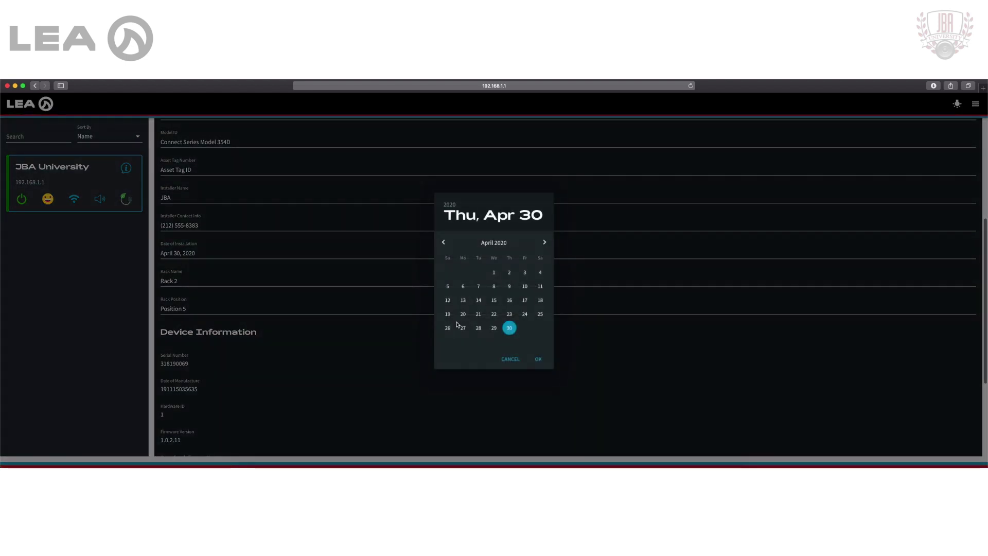
{"action": "left_click", "coordinate": [538, 359]}
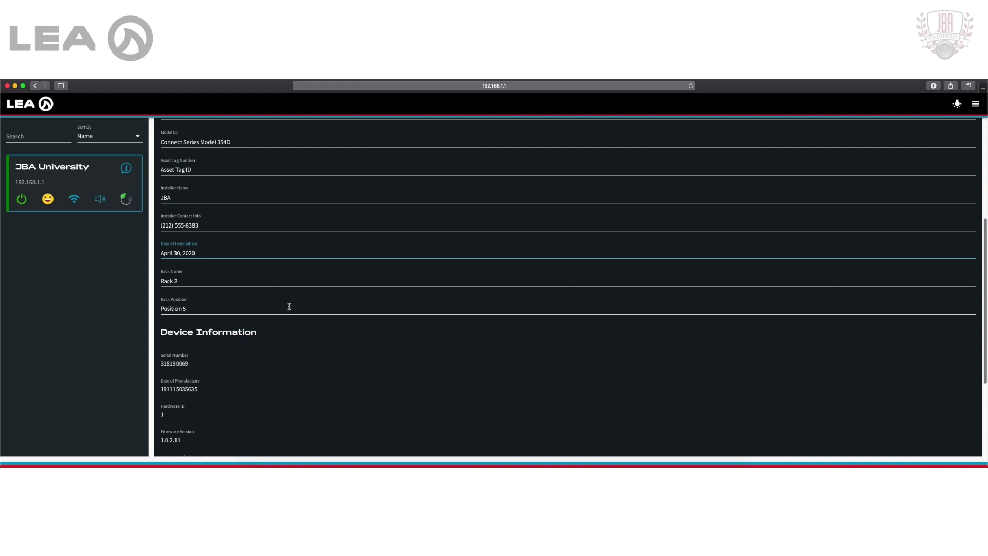
Review the Rack Name label and scroll to Device Information showing firmware 1.0.2.11, 4 inputs/outputs
{"action": "left_click", "coordinate": [187, 281]}
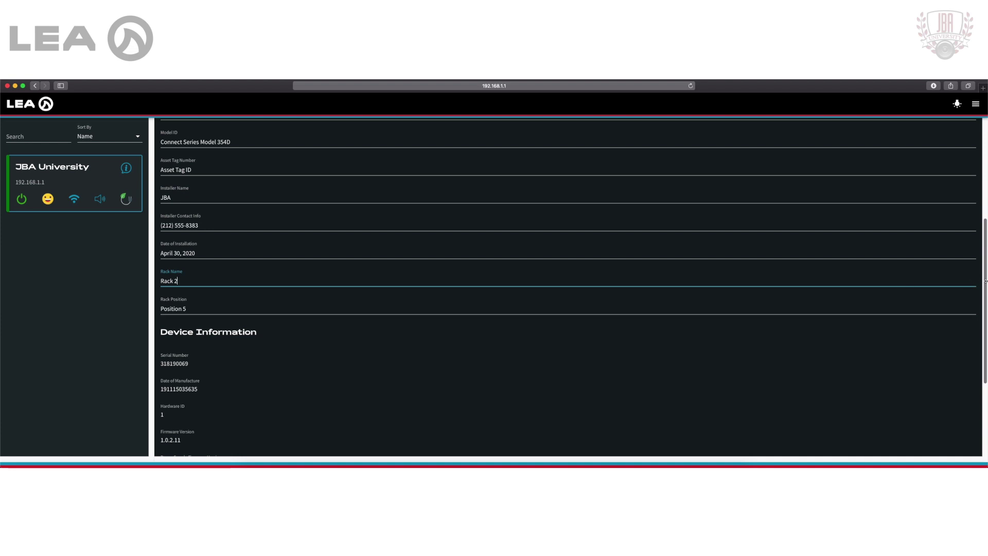
{"action": "left_click_drag", "start_coordinate": [984, 283], "coordinate": [985, 372]}
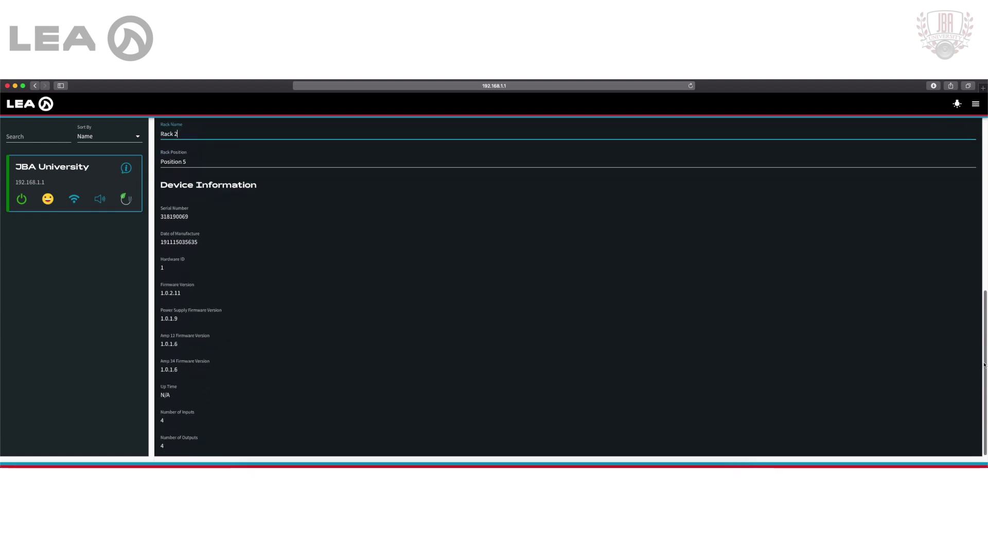